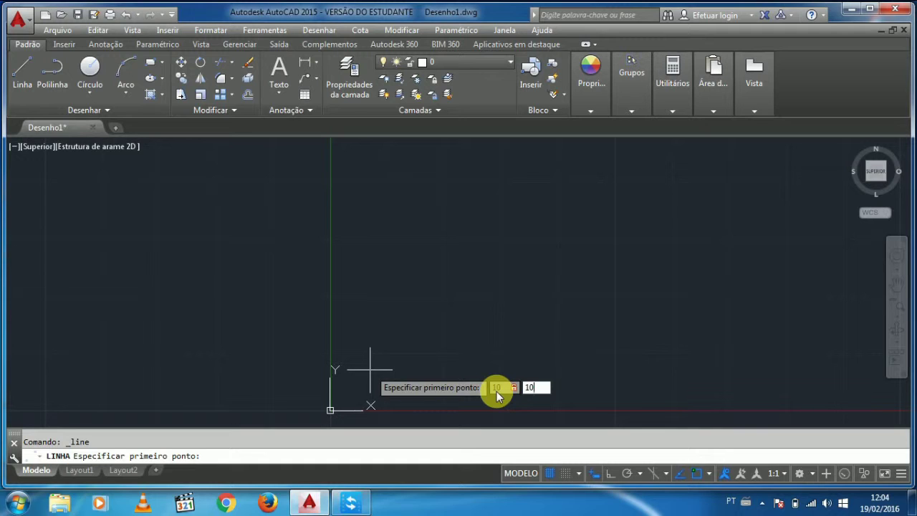
# Draw a line from 10,10 to the absolute coordinate point 25,10.
pyautogui.press('Return')
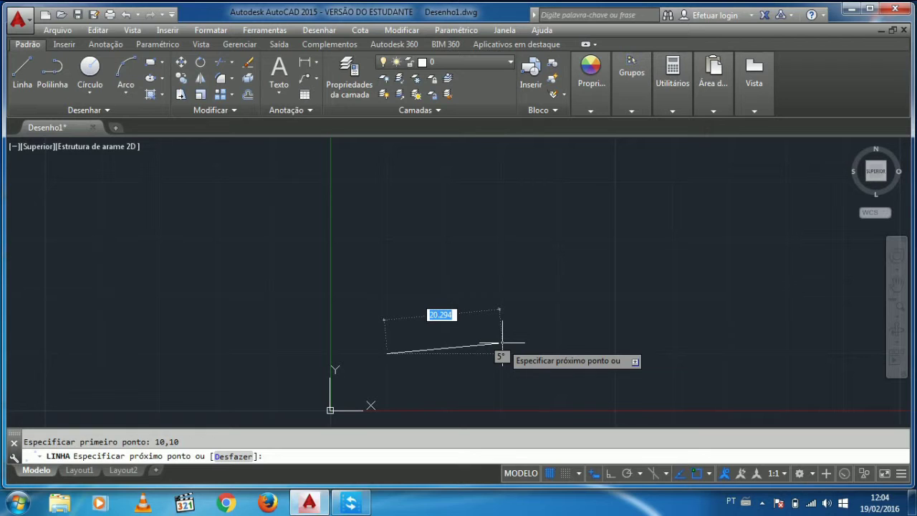
pyautogui.click(594, 474)
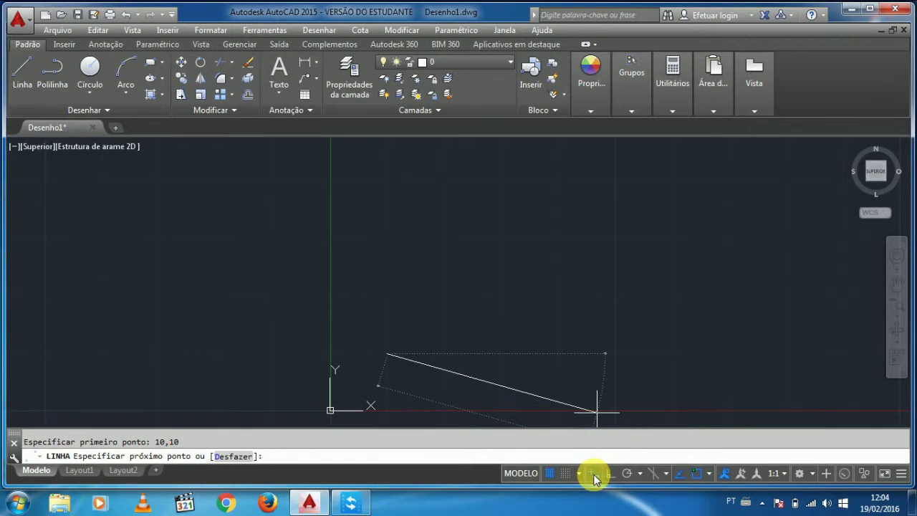
pyautogui.click(594, 475)
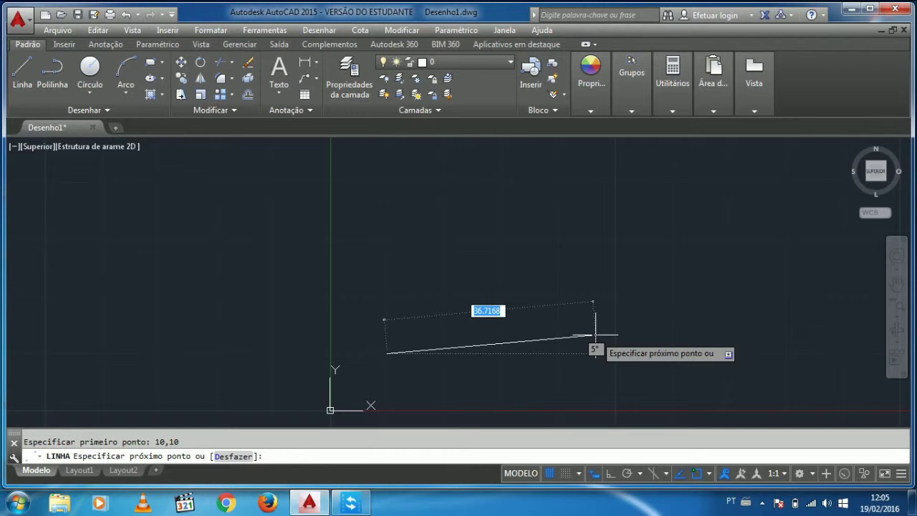
pyautogui.write('#')
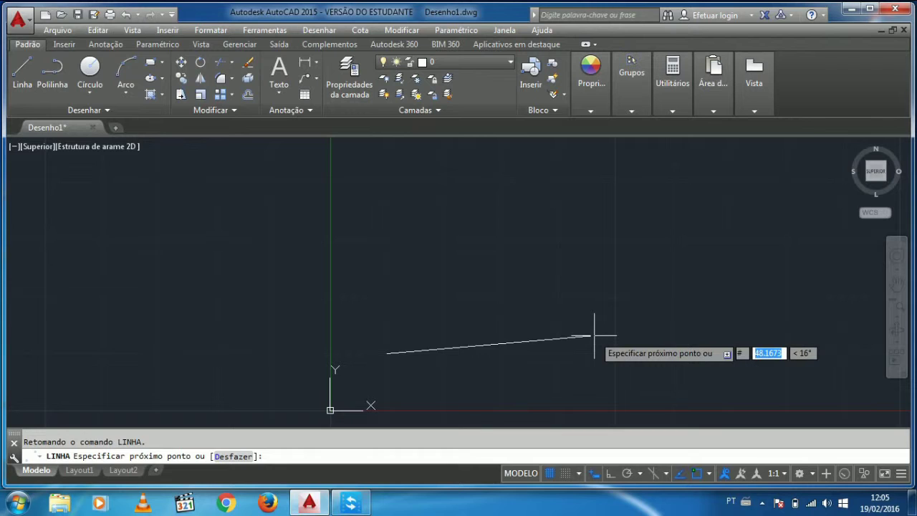
pyautogui.write('25')
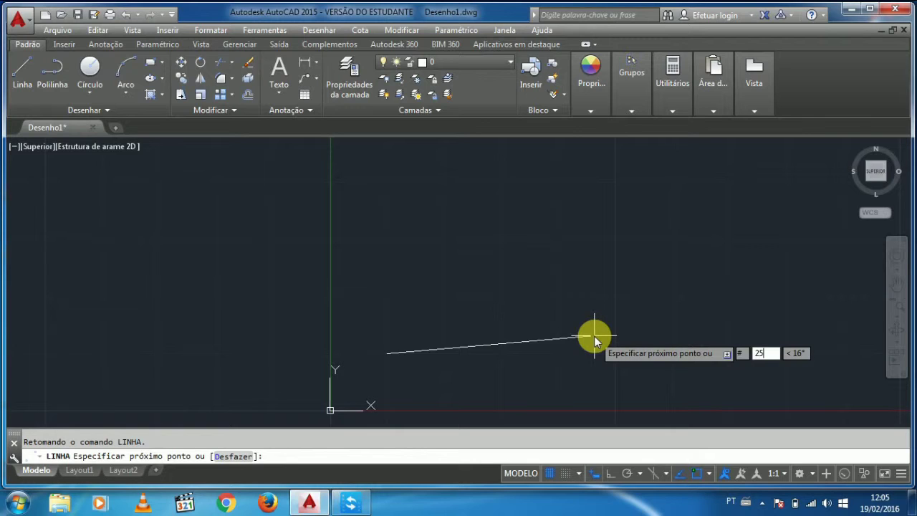
pyautogui.press('Tab')
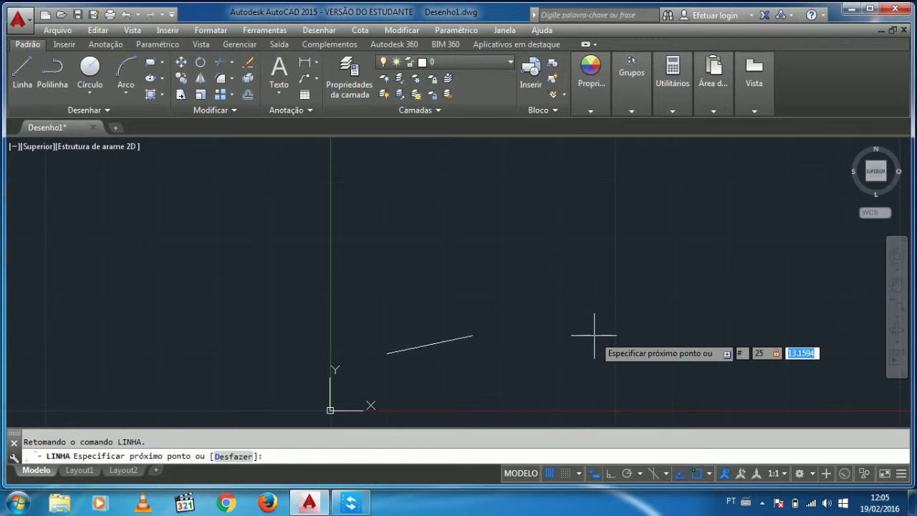
pyautogui.write('0')
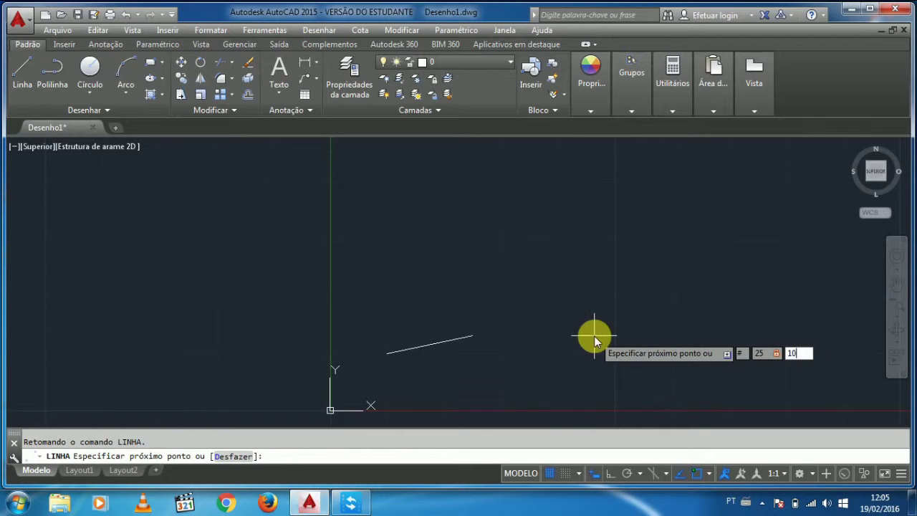
pyautogui.press('Return')
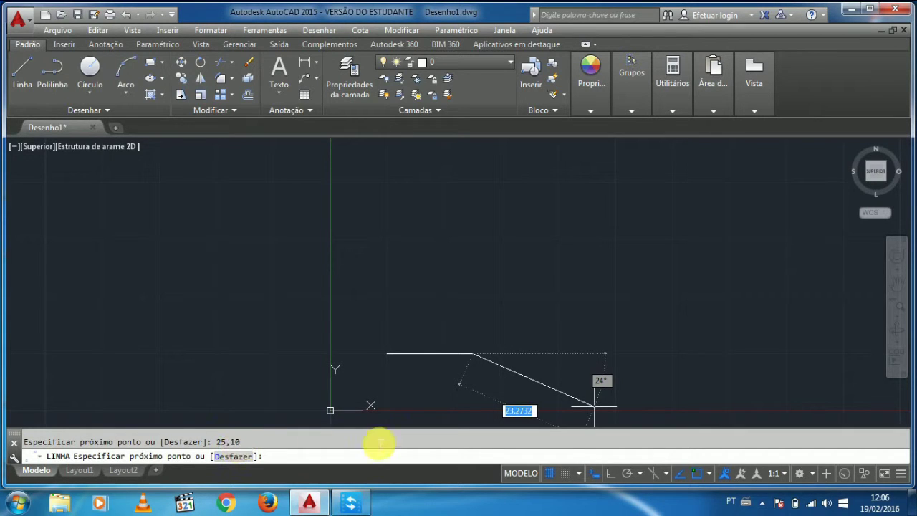
# Turn off dynamic input and continue the line to the absolute point 25,25.
pyautogui.click(591, 474)
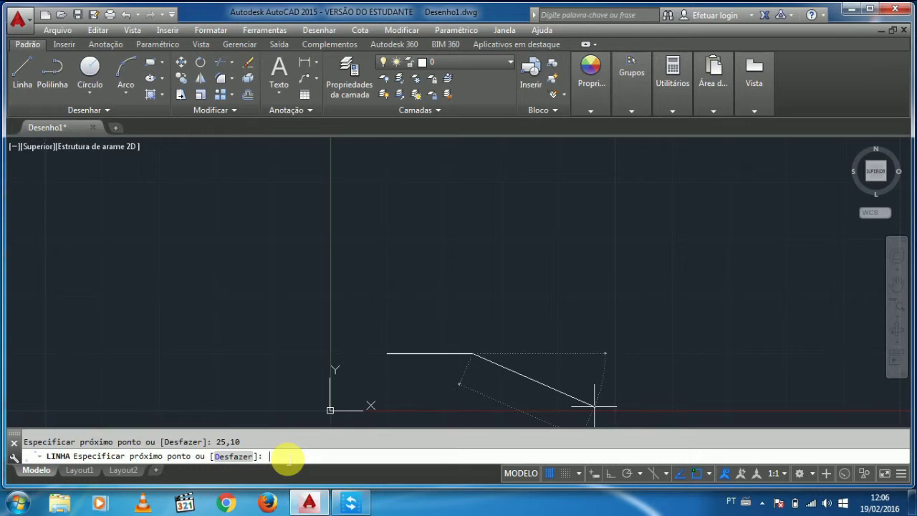
pyautogui.write('25,25')
pyautogui.press('Return')
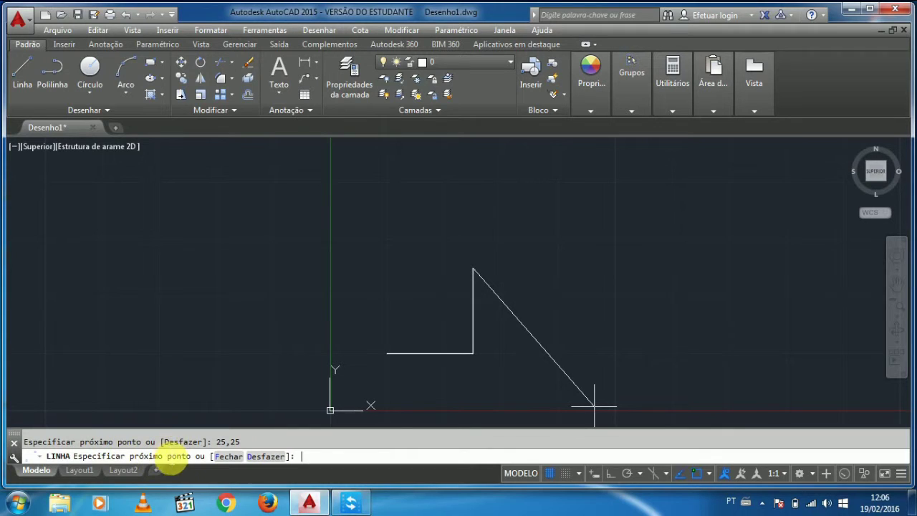
pyautogui.click(229, 457)
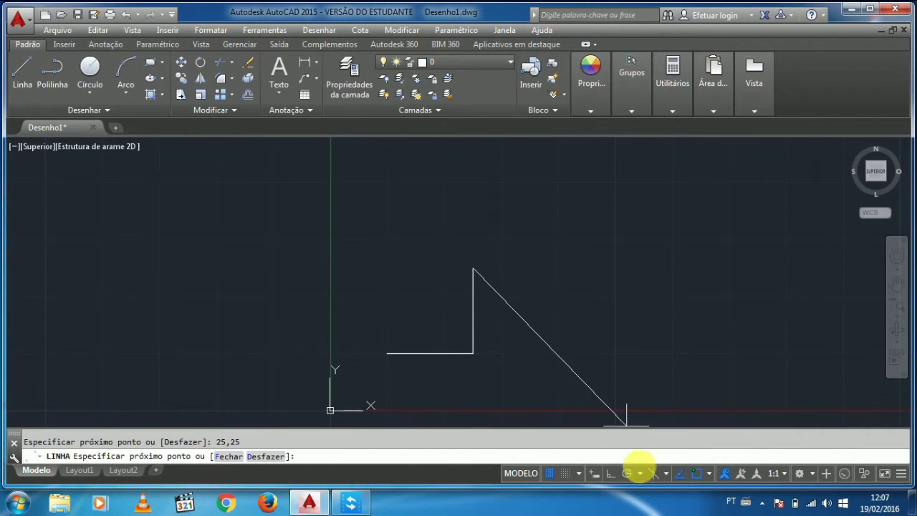
# Turn dynamic input back on, continue the line to the absolute point 10,25 and close it into a square.
pyautogui.click(595, 474)
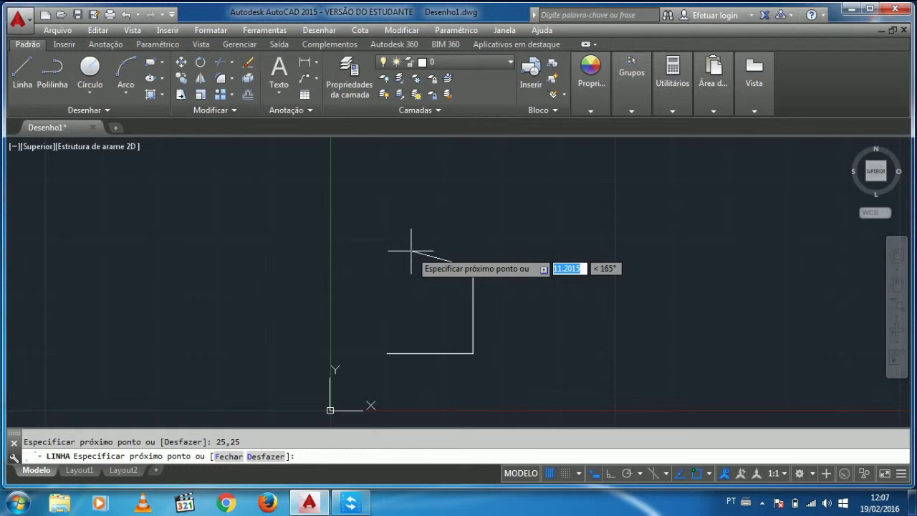
pyautogui.write('#')
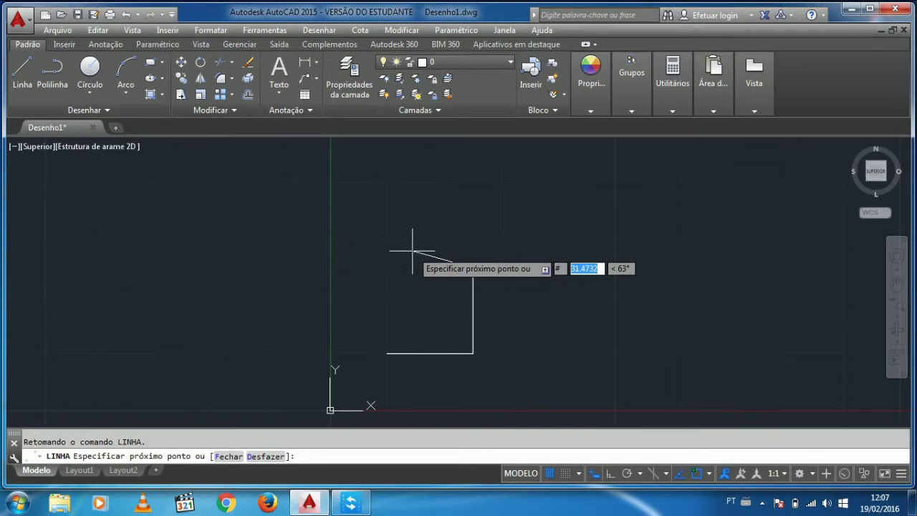
pyautogui.write('10')
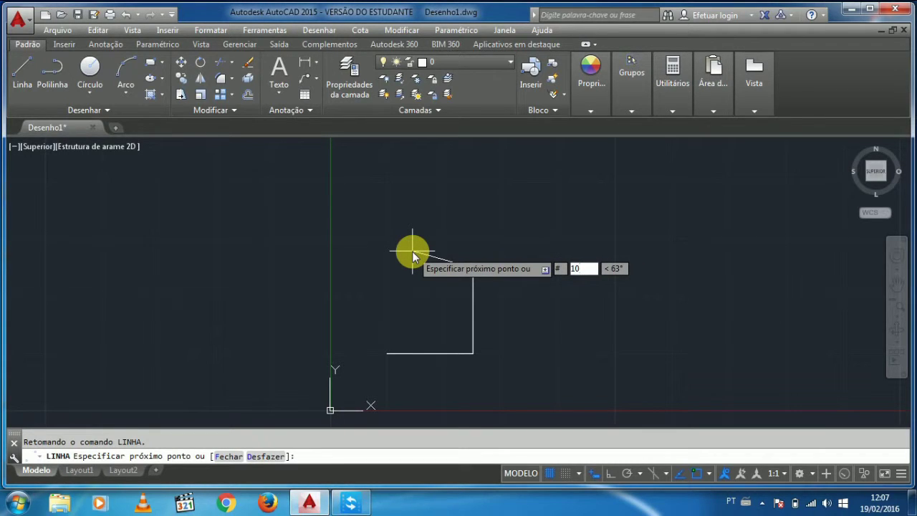
pyautogui.press('Tab')
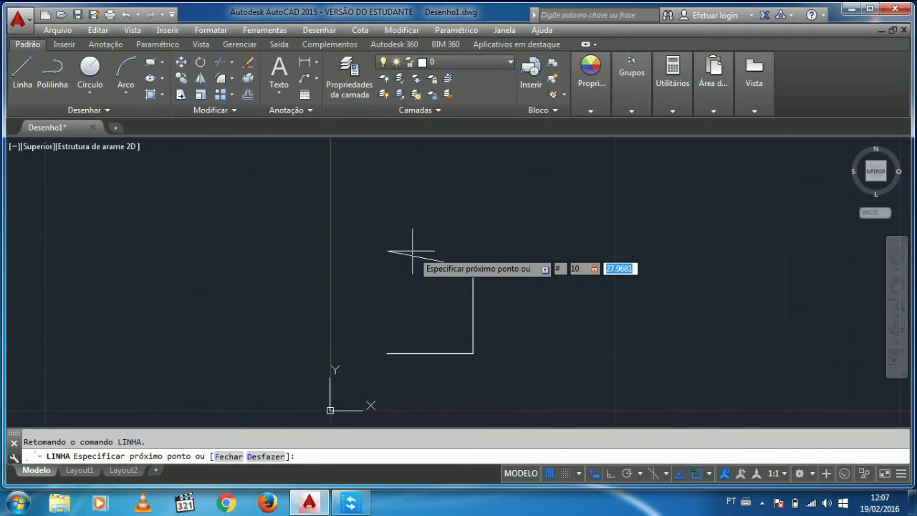
pyautogui.write('25')
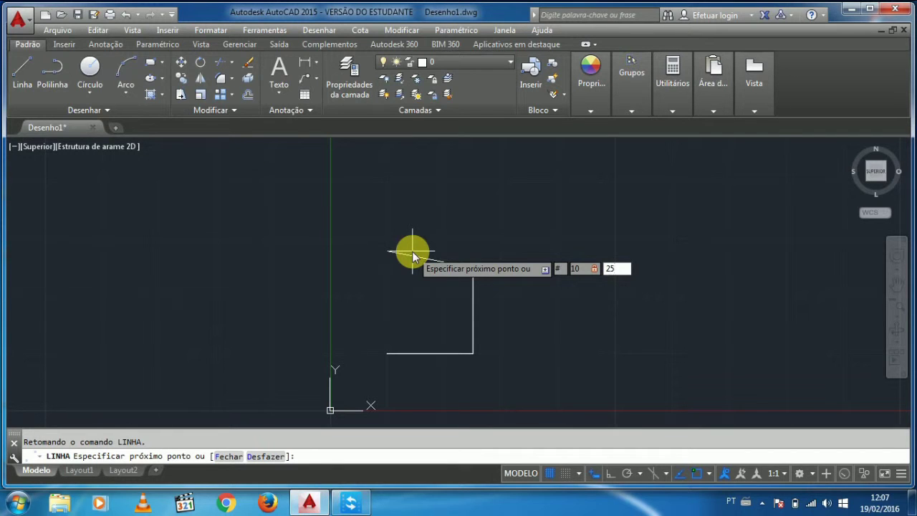
pyautogui.press('Return')
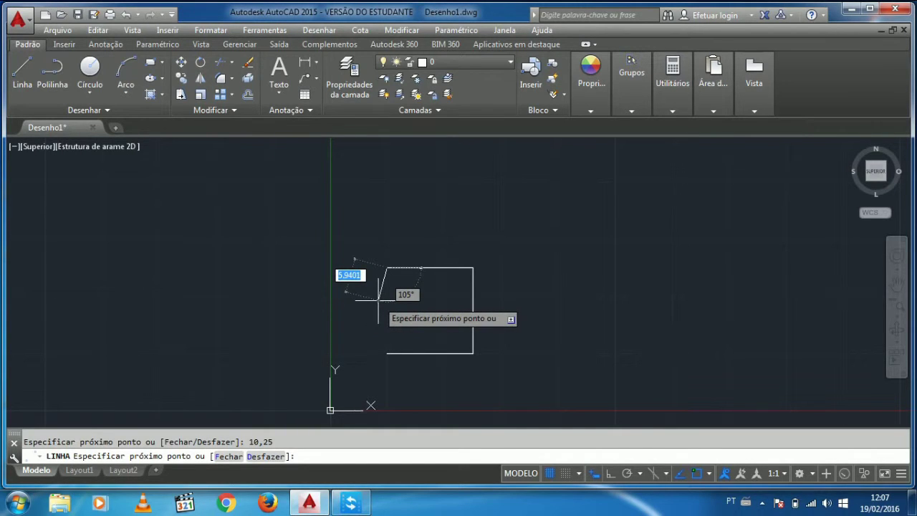
pyautogui.write('f')
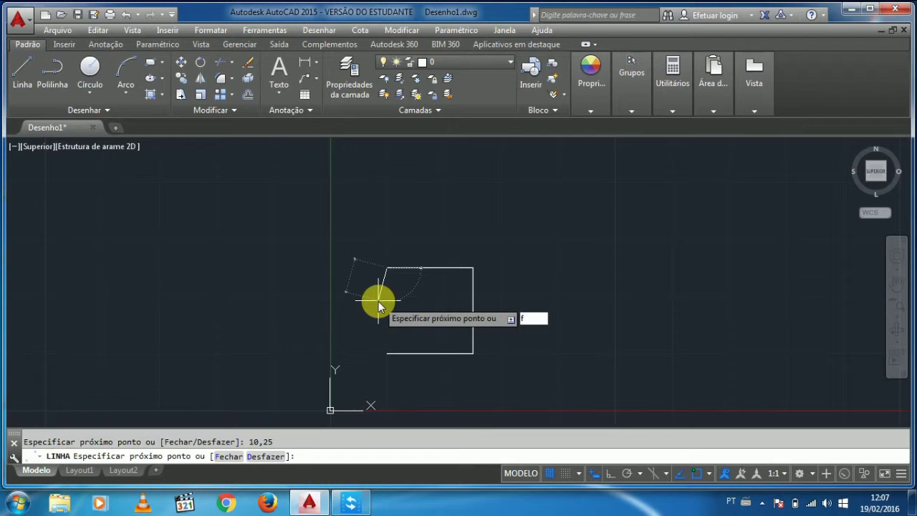
pyautogui.press('Return')
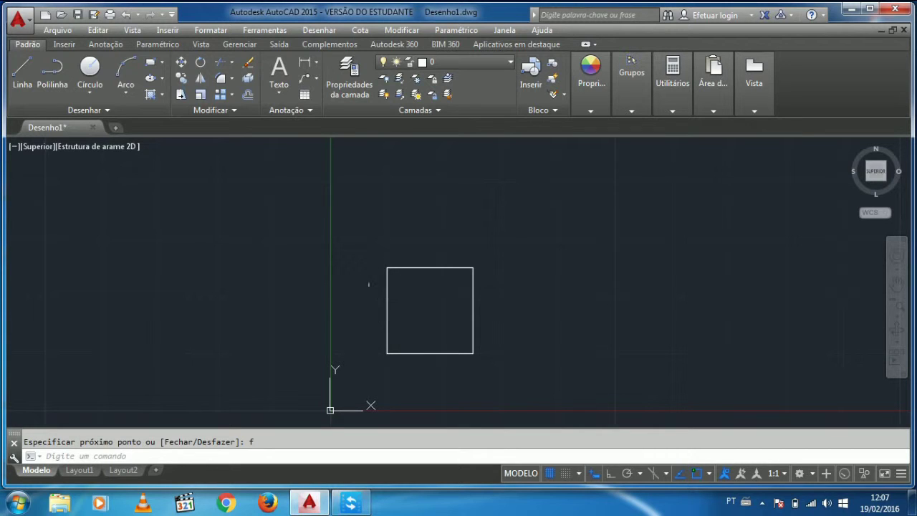
# Erase the top and right edges of the square.
pyautogui.click(368, 255)
pyautogui.moveTo(368, 254)
pyautogui.mouseDown()
pyautogui.moveTo(463, 337)
pyautogui.moveTo(481, 280)
pyautogui.mouseUp()
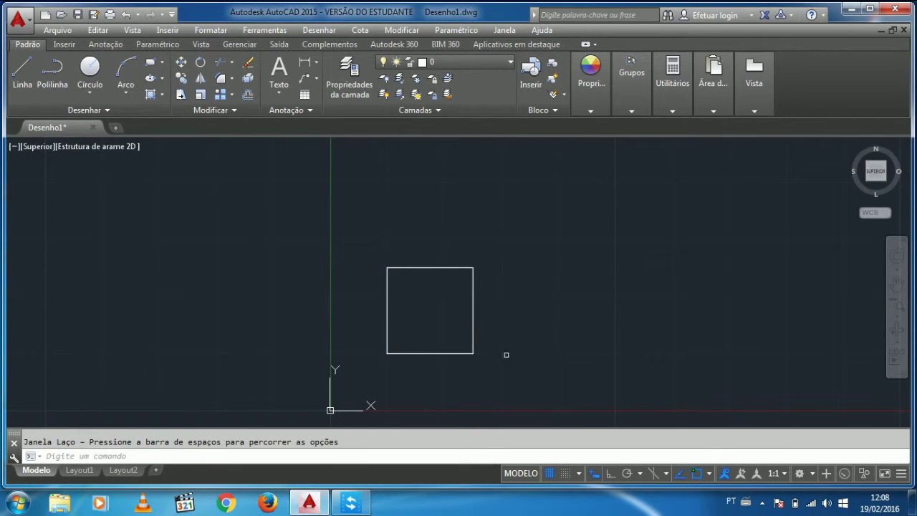
pyautogui.moveTo(497, 364)
pyautogui.mouseDown()
pyautogui.moveTo(429, 312)
pyautogui.moveTo(453, 218)
pyautogui.mouseUp()
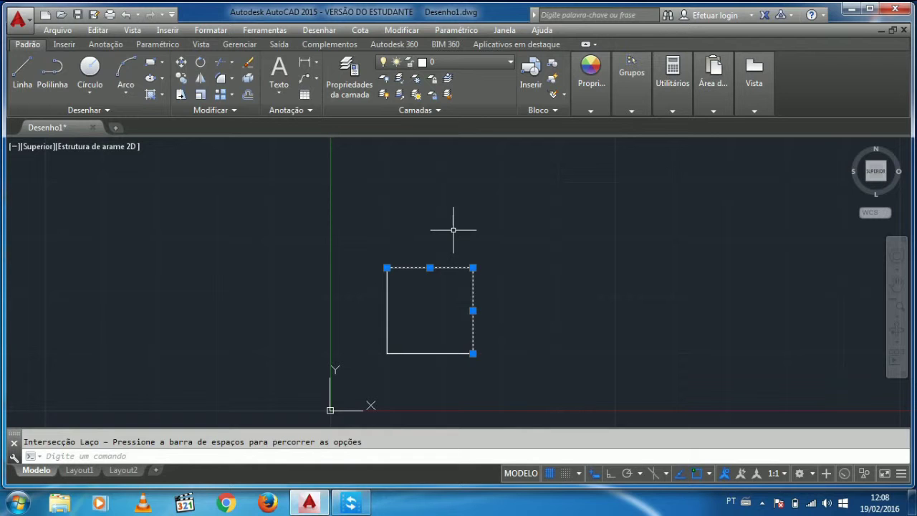
pyautogui.press('Delete')
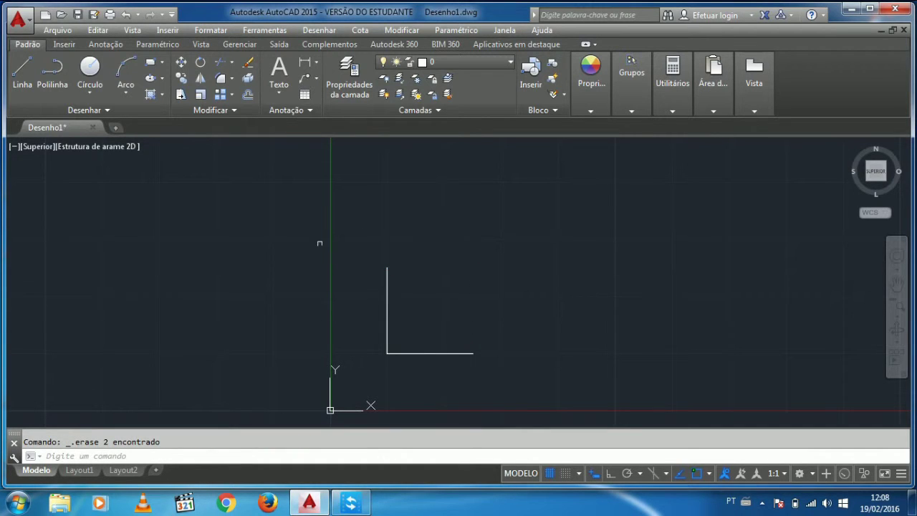
# Erase the remaining left and bottom lines of the square.
pyautogui.click(345, 237)
pyautogui.moveTo(344, 238); pyautogui.dragTo(527, 383)
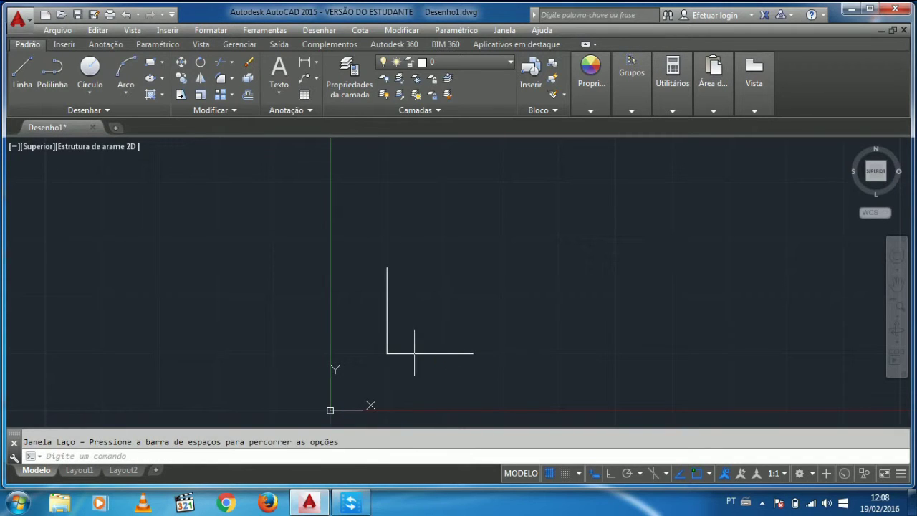
pyautogui.moveTo(429, 367)
pyautogui.mouseDown()
pyautogui.moveTo(385, 305)
pyautogui.moveTo(409, 266)
pyautogui.moveTo(433, 269)
pyautogui.mouseUp()
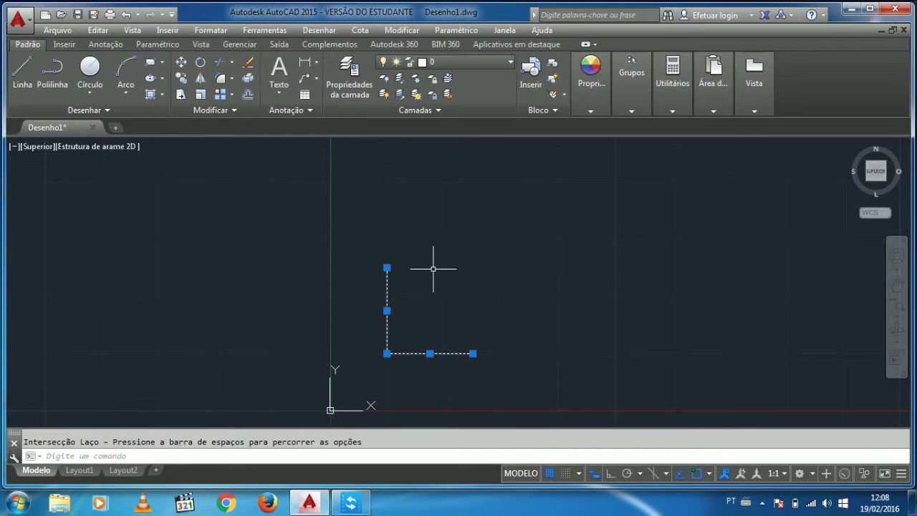
pyautogui.press('Delete')
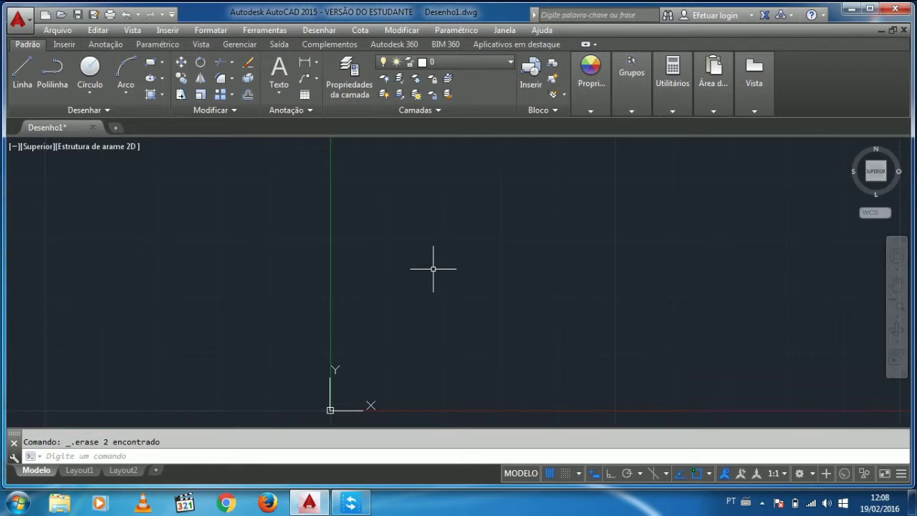
pyautogui.click(28, 85)
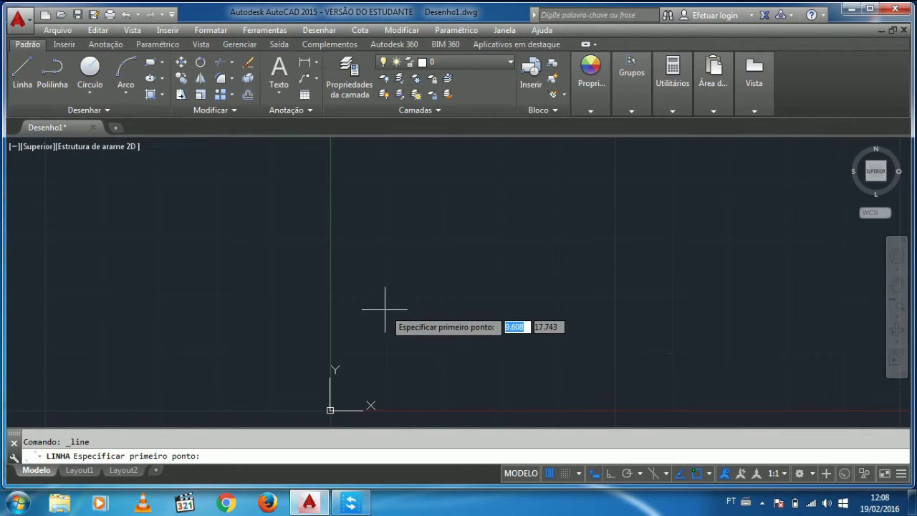
pyautogui.write('10')
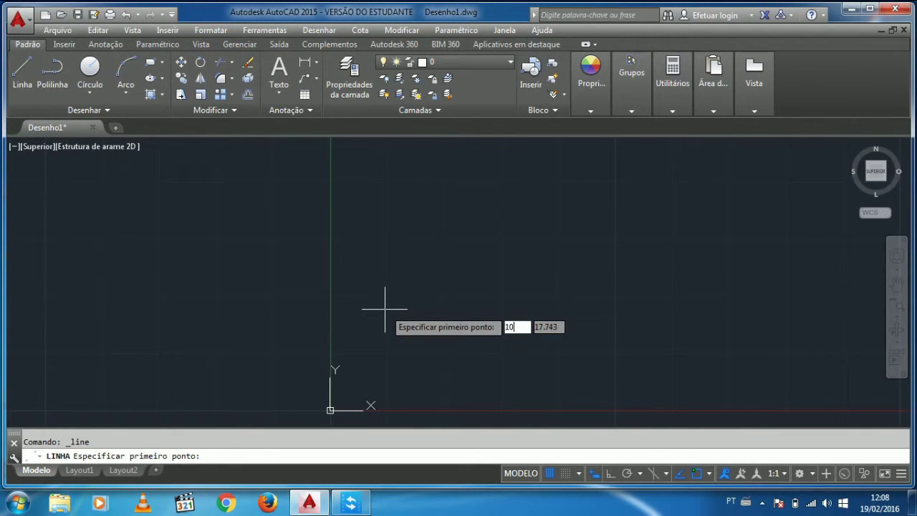
pyautogui.press('Tab')
pyautogui.write('10')
pyautogui.press('Return')
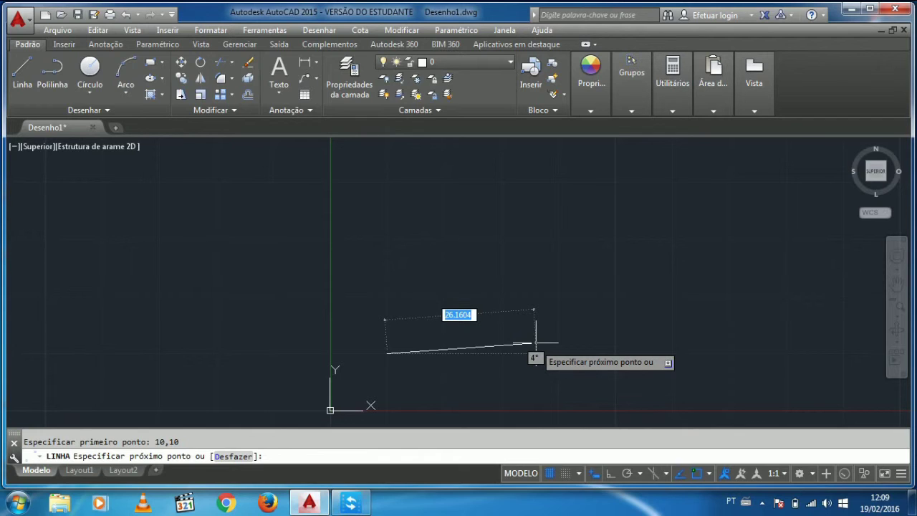
pyautogui.write('15')
pyautogui.press('Tab')
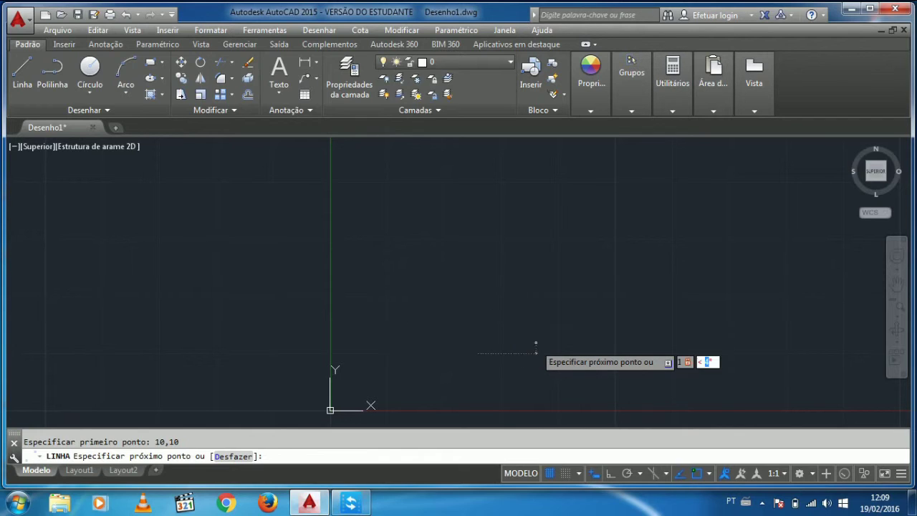
pyautogui.write('0')
pyautogui.press('Return')
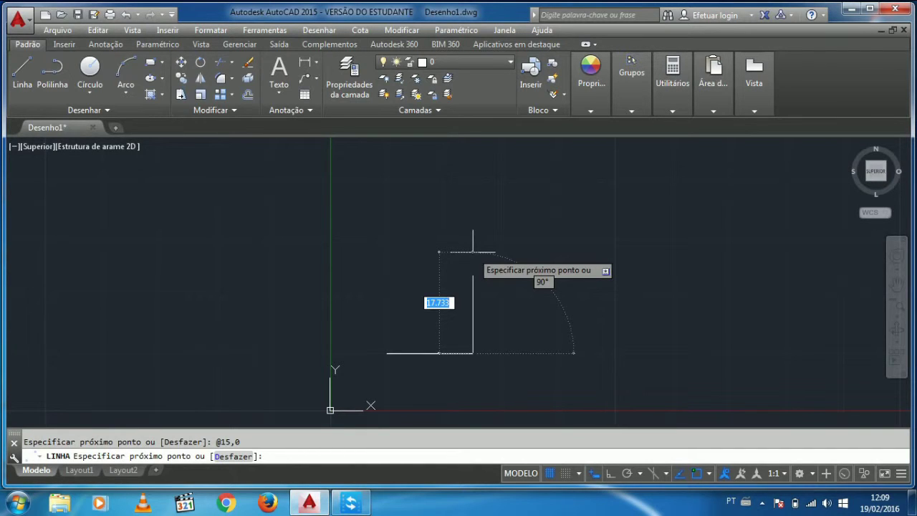
# Continue the line upward to the relative point @0,15.
pyautogui.write('0,')
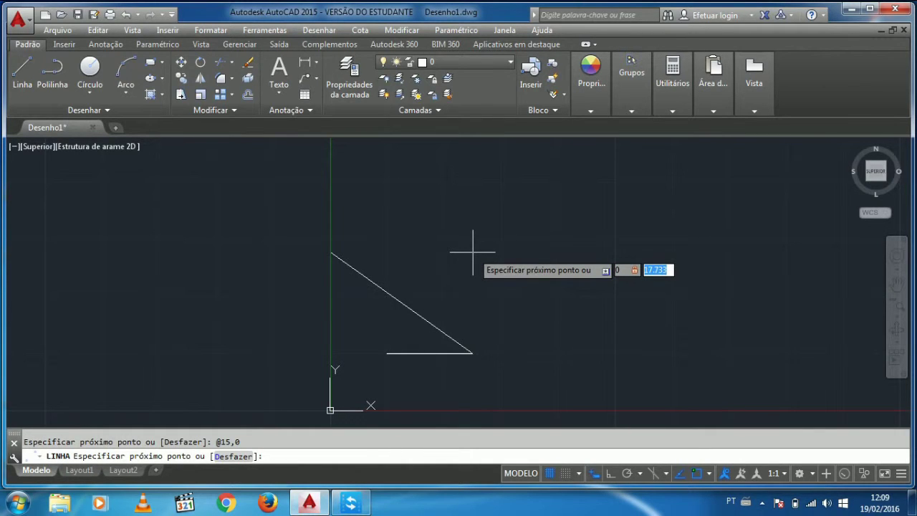
pyautogui.write('15')
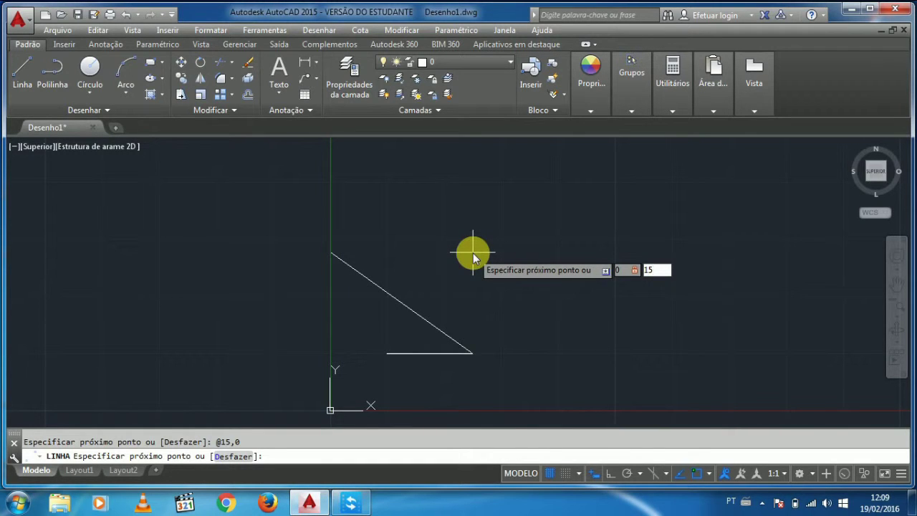
pyautogui.press('Return')
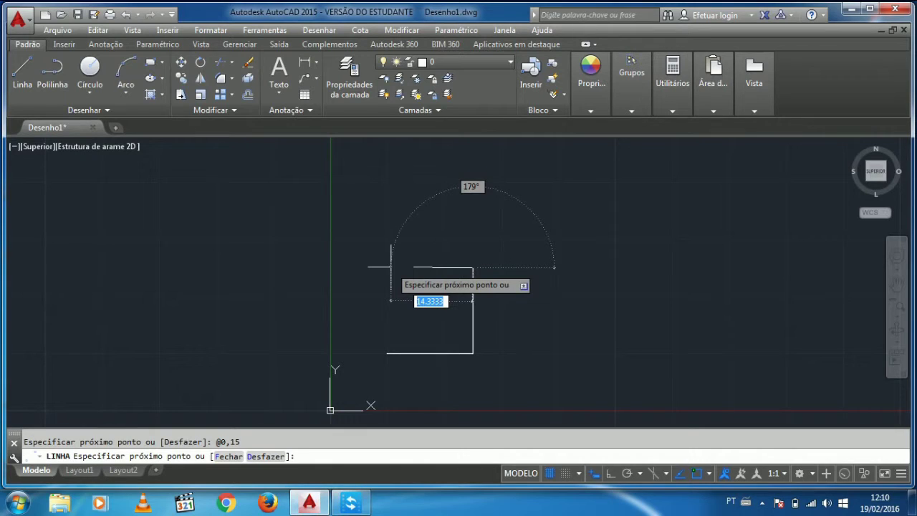
# Continue the line to the relative point @-15,0 and close the square back to its starting point.
pyautogui.write('-')
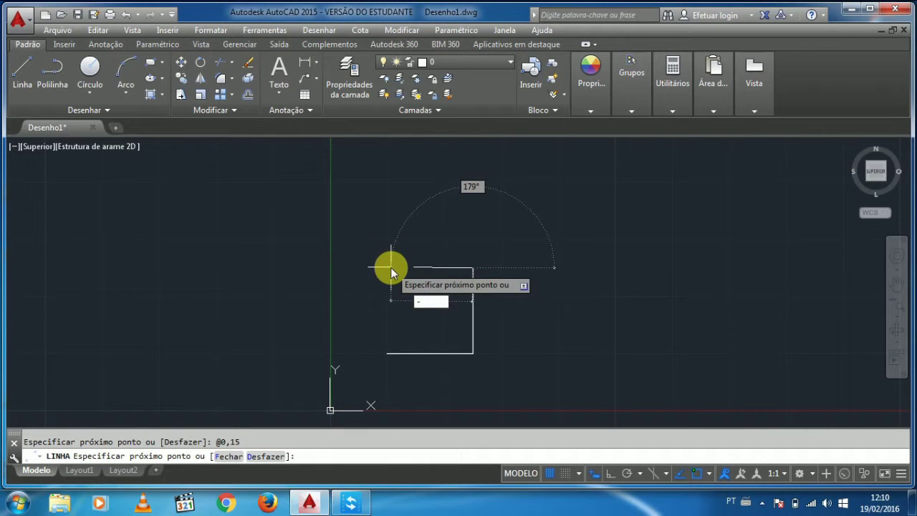
pyautogui.write('15')
pyautogui.press('Tab')
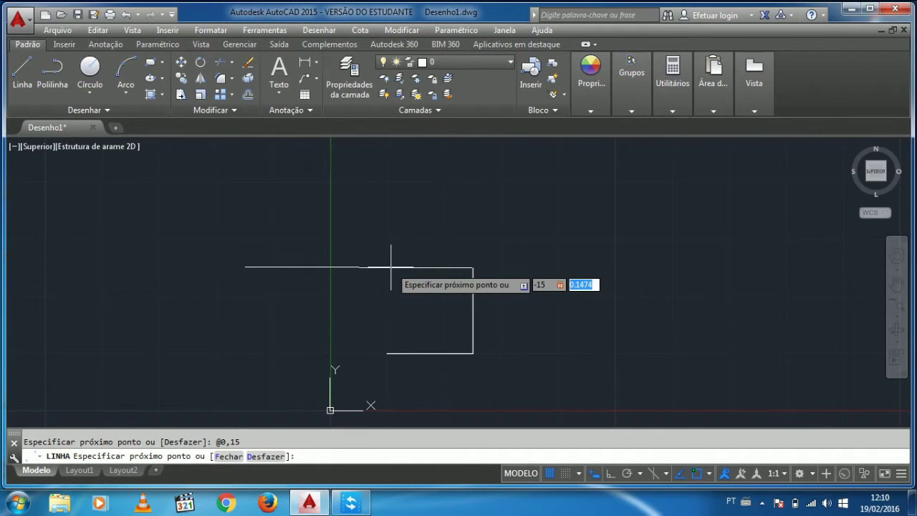
pyautogui.write('0')
pyautogui.press('Return')
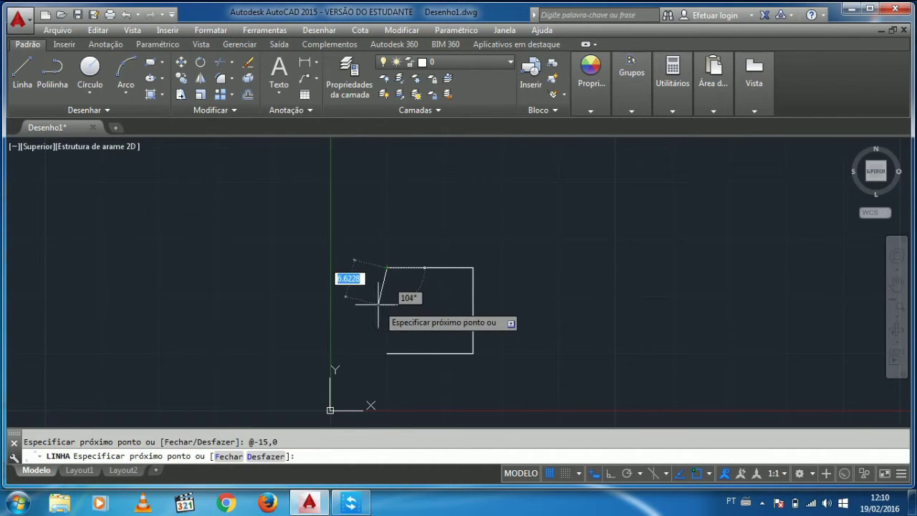
pyautogui.write('f')
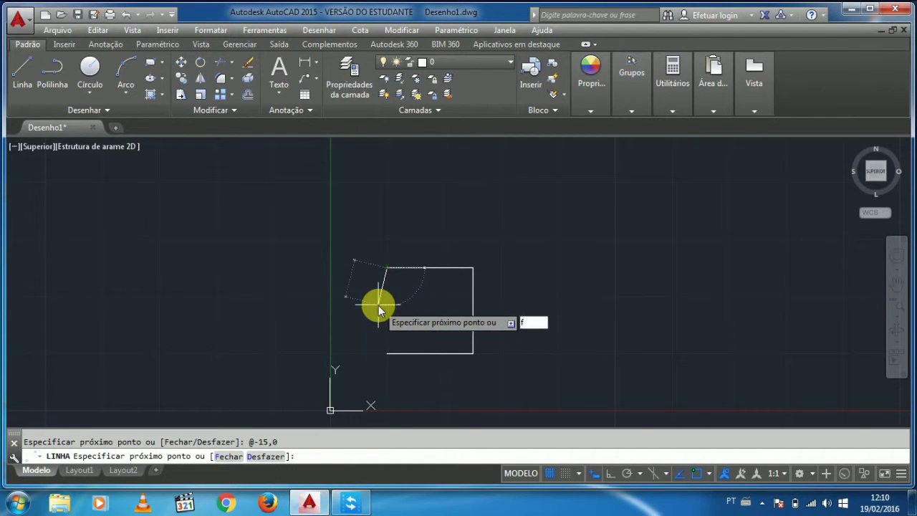
pyautogui.press('Return')
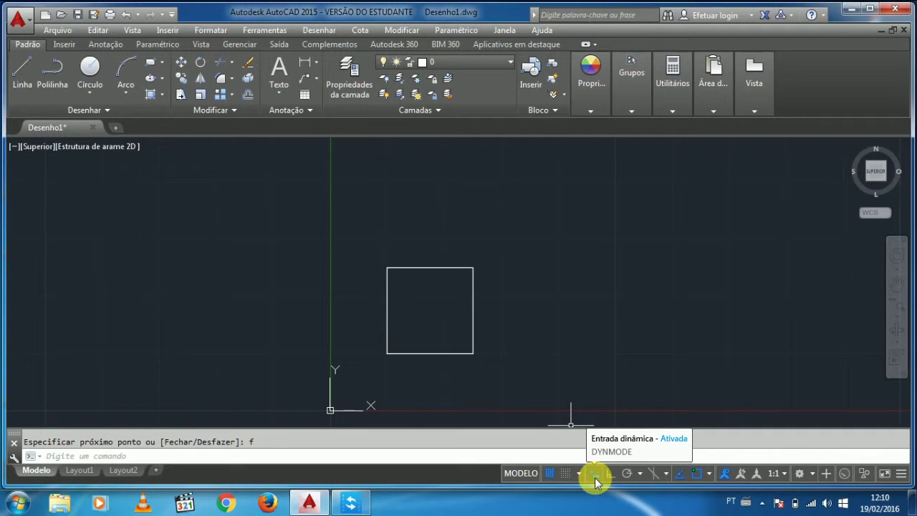
pyautogui.press('Return')
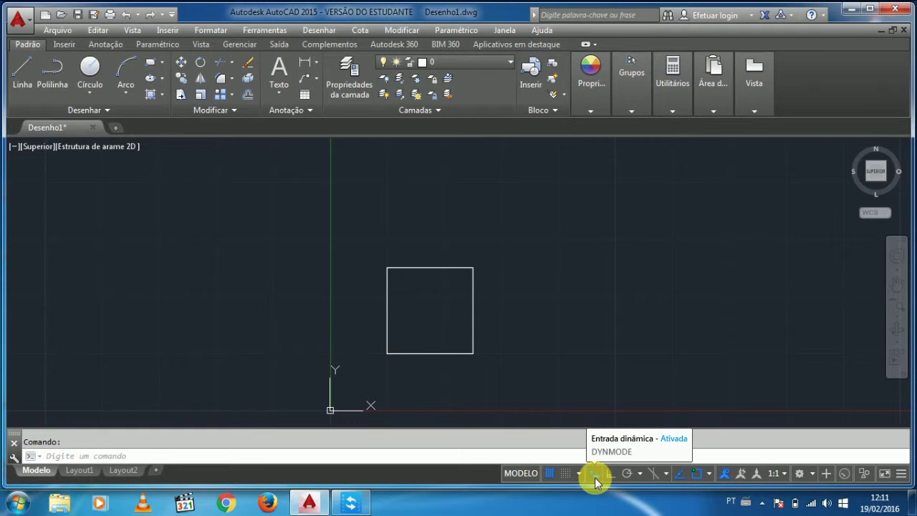
pyautogui.click(594, 475)
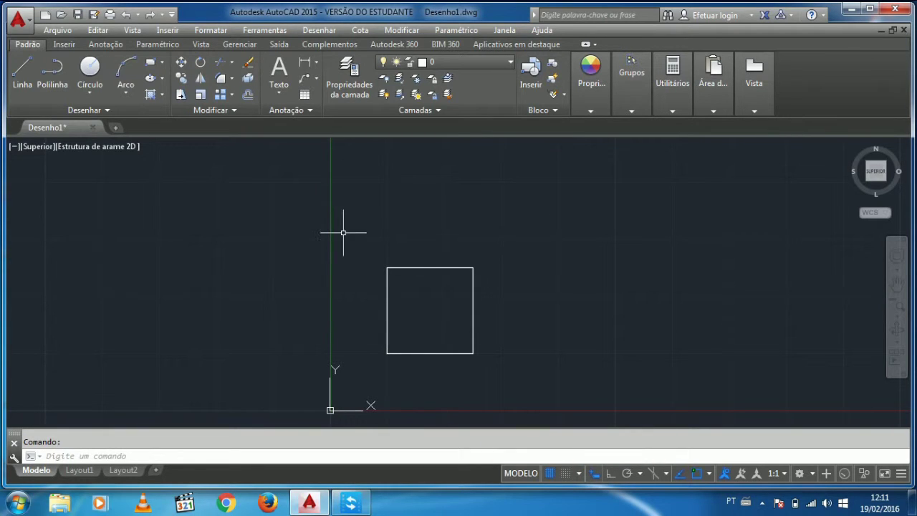
# Erase all four lines of the square.
pyautogui.moveTo(345, 232)
pyautogui.mouseDown()
pyautogui.moveTo(366, 331)
pyautogui.moveTo(423, 387)
pyautogui.moveTo(554, 277)
pyautogui.mouseUp()
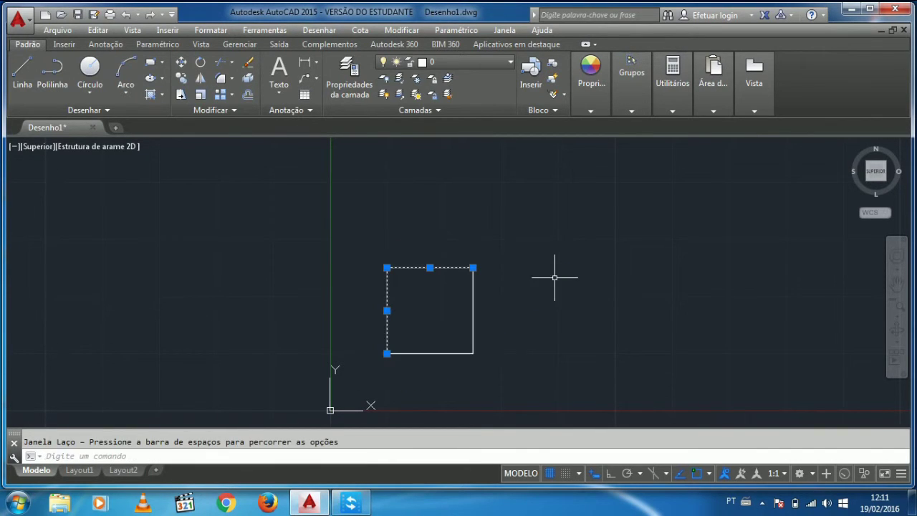
pyautogui.moveTo(356, 248)
pyautogui.mouseDown()
pyautogui.moveTo(405, 346)
pyautogui.moveTo(505, 370)
pyautogui.moveTo(539, 330)
pyautogui.moveTo(532, 338)
pyautogui.mouseUp()
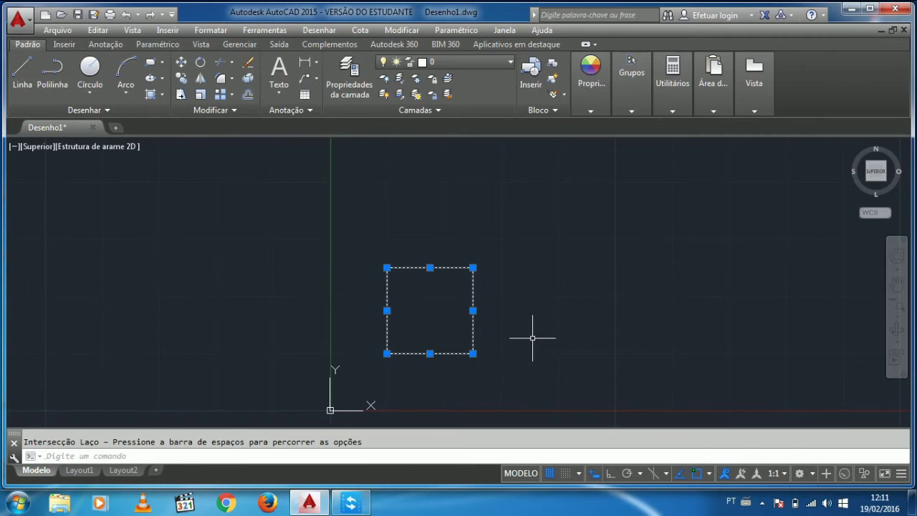
pyautogui.press('Delete')
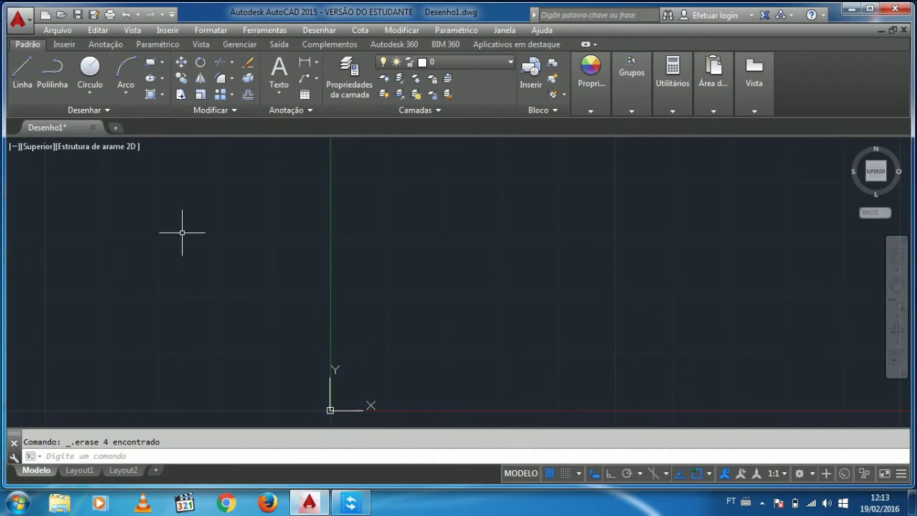
# Start a new line with its first point at 10,10.
pyautogui.click(22, 75)
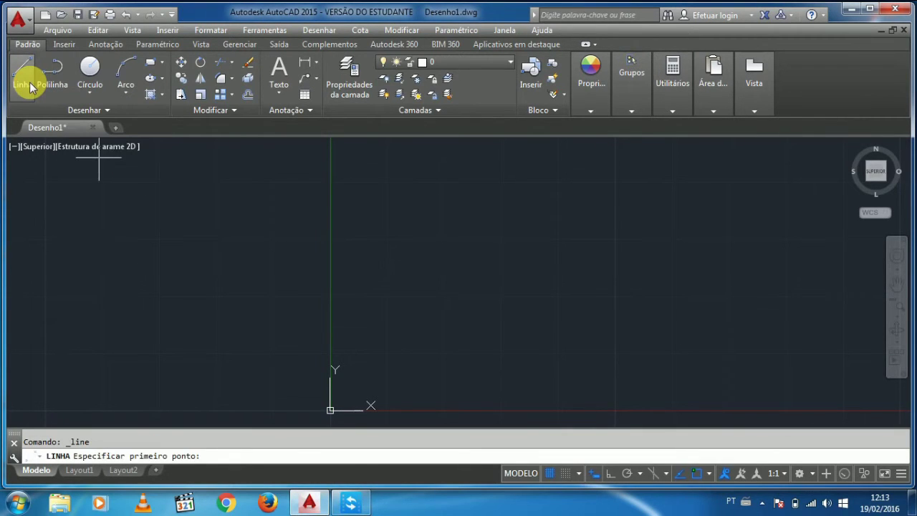
pyautogui.write('10')
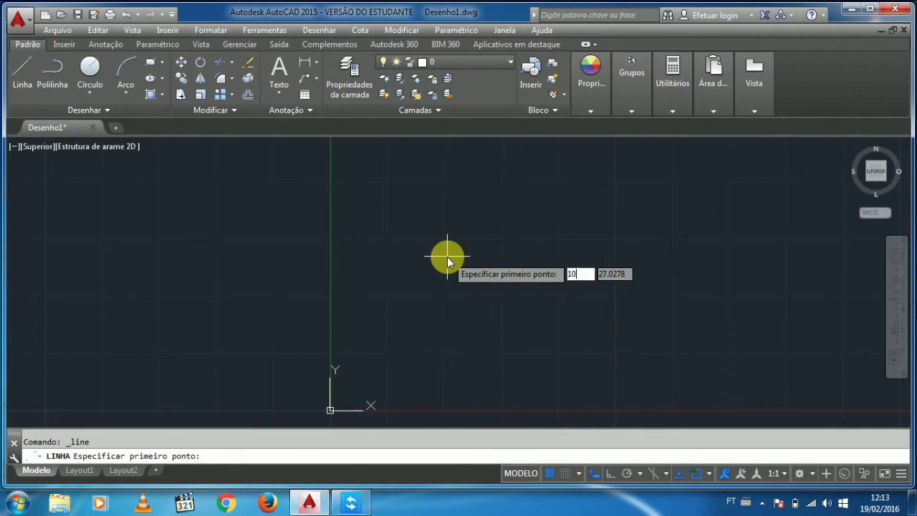
pyautogui.press('Tab')
pyautogui.write('10')
pyautogui.press('Return')
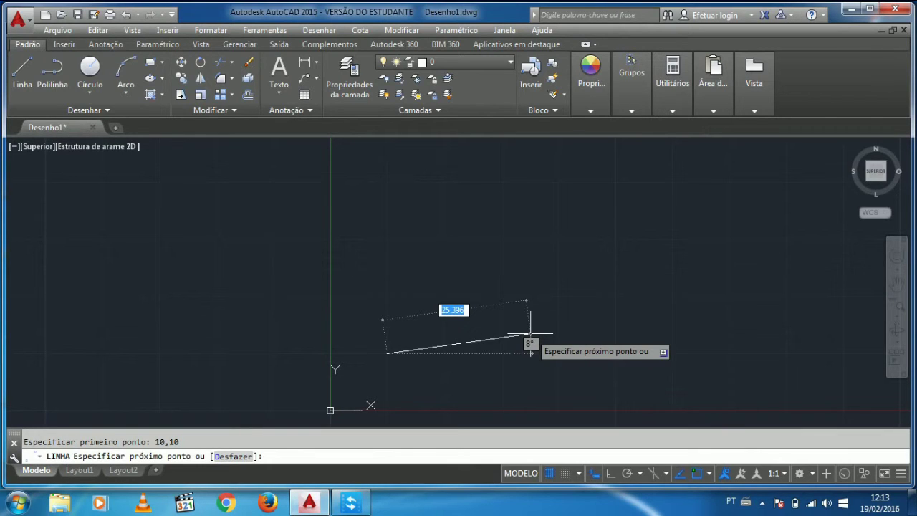
pyautogui.write('15')
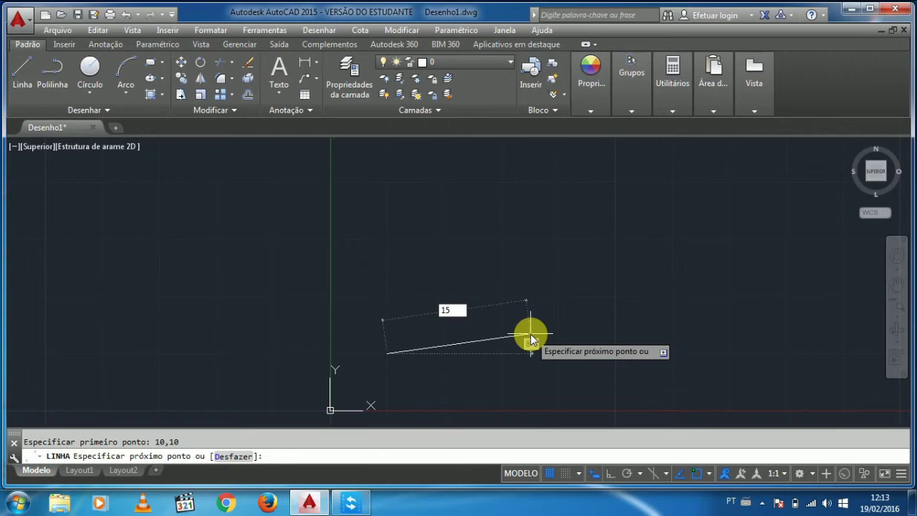
pyautogui.press('Tab')
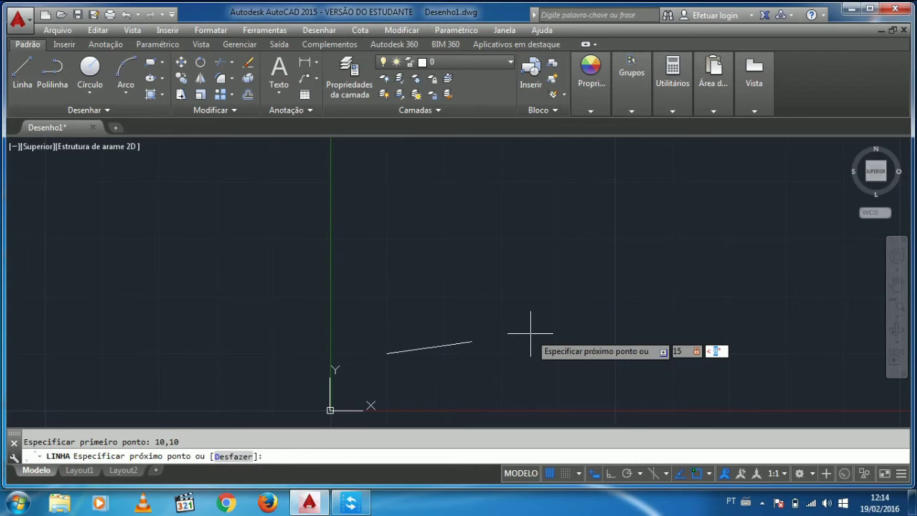
pyautogui.write('15')
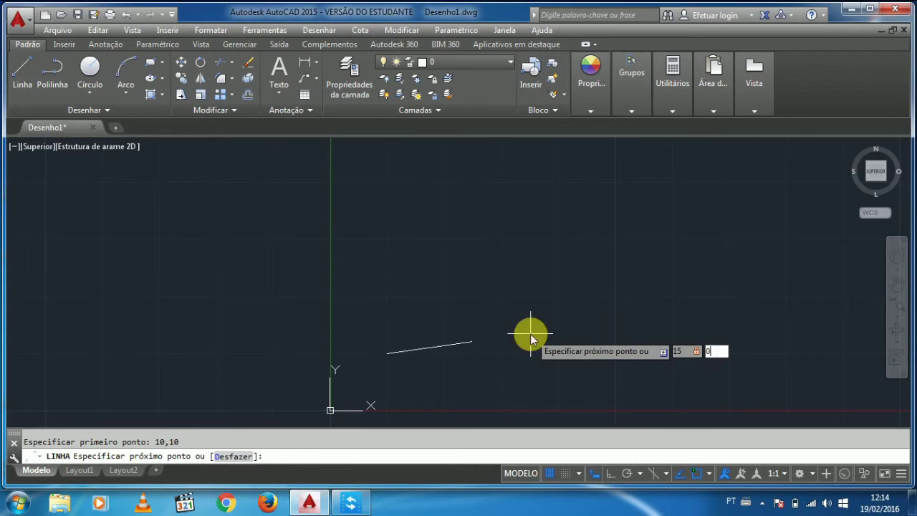
pyautogui.press('Return')
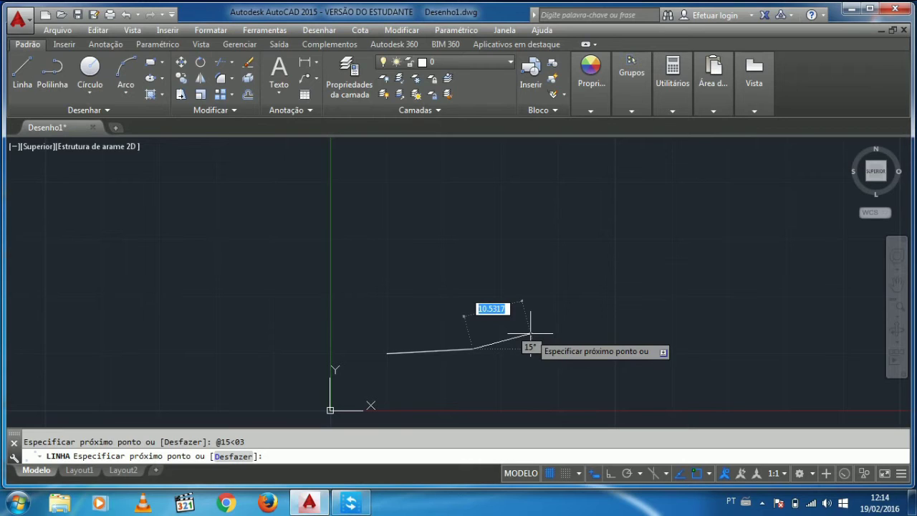
pyautogui.write('d')
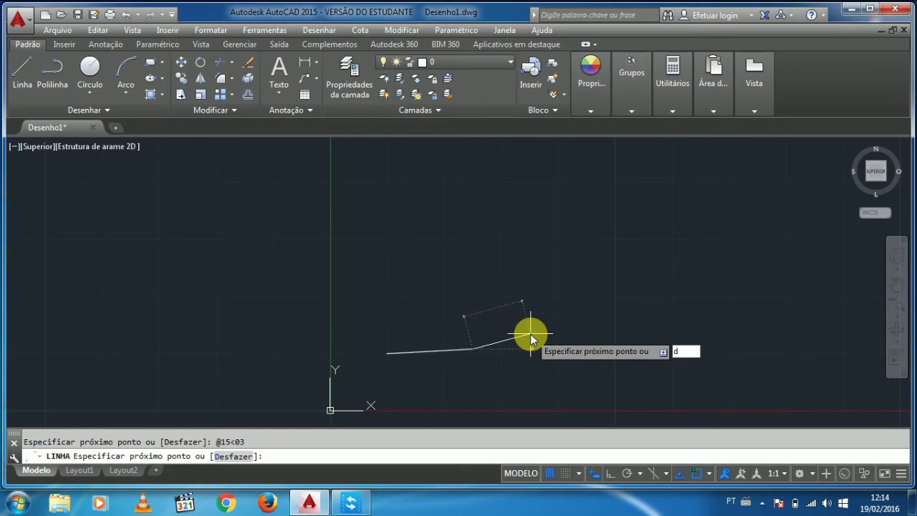
pyautogui.press('Return')
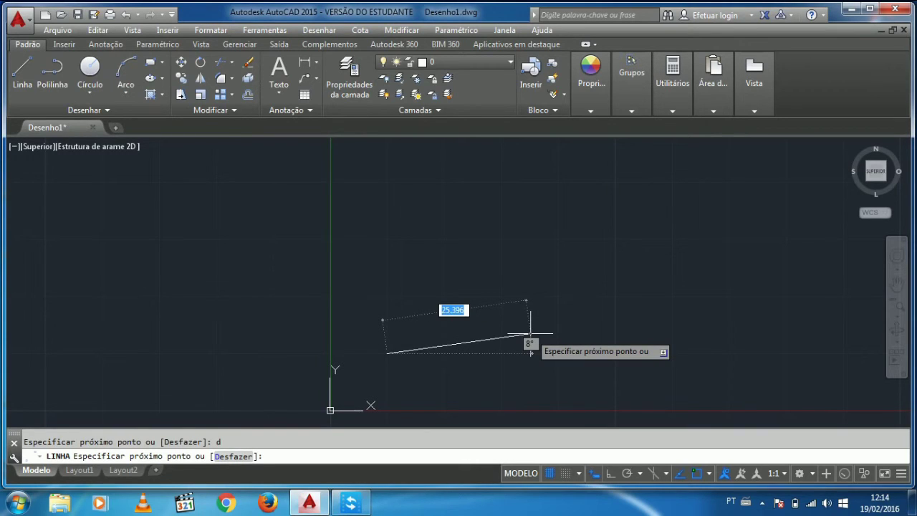
pyautogui.write('15')
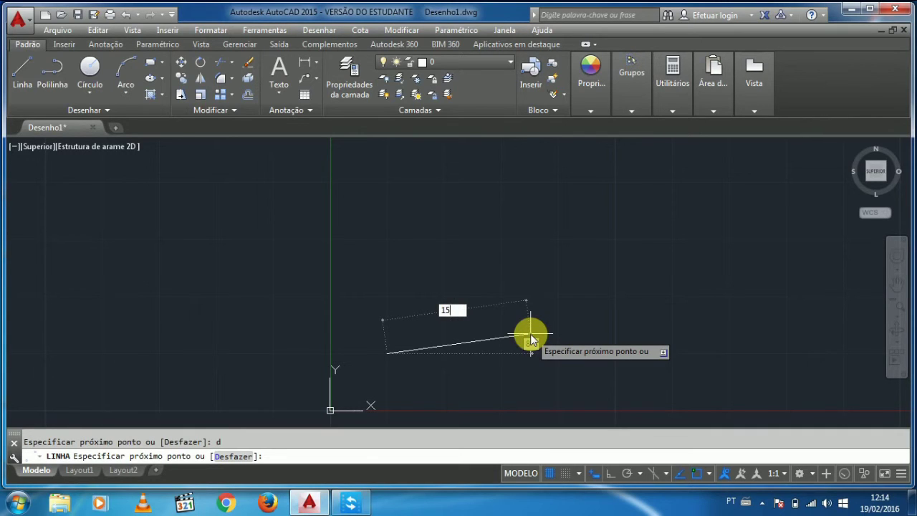
pyautogui.press('Tab')
pyautogui.write('0')
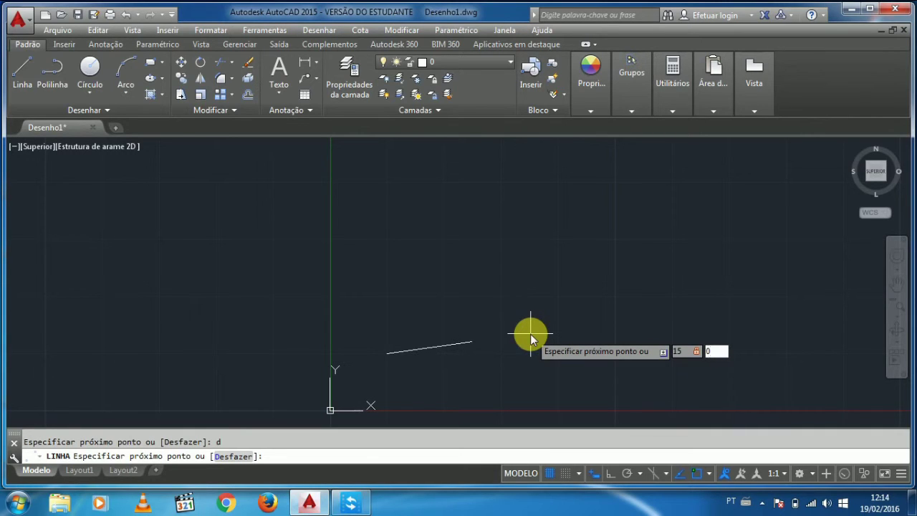
pyautogui.press('Return')
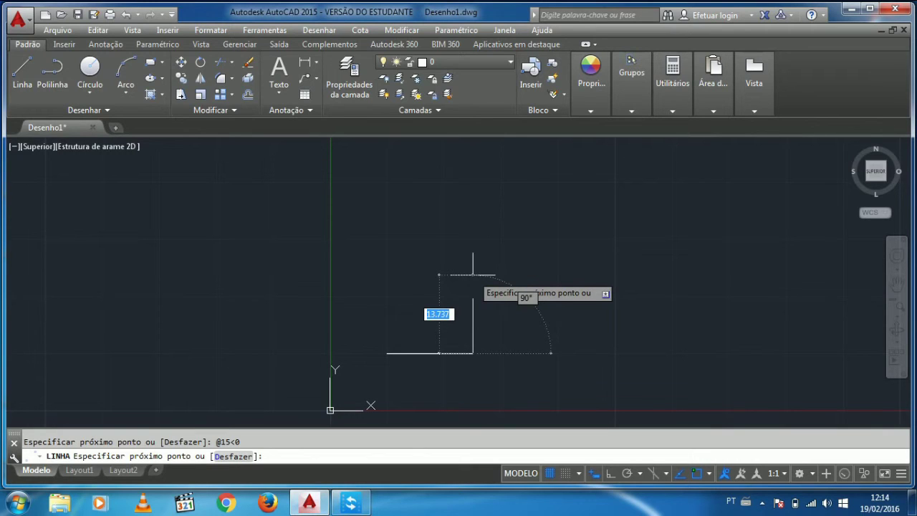
# Continue the line upward 15 units at 90° for the square's right side.
pyautogui.write('15')
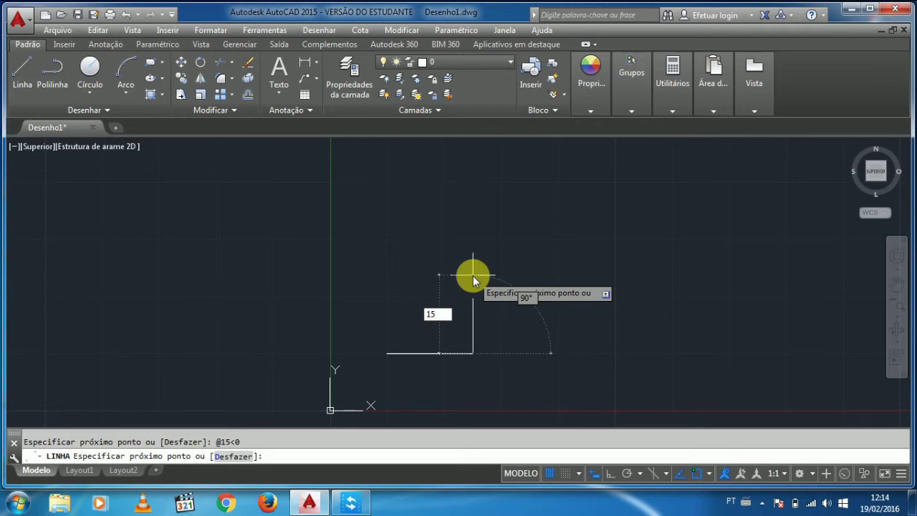
pyautogui.press('Tab')
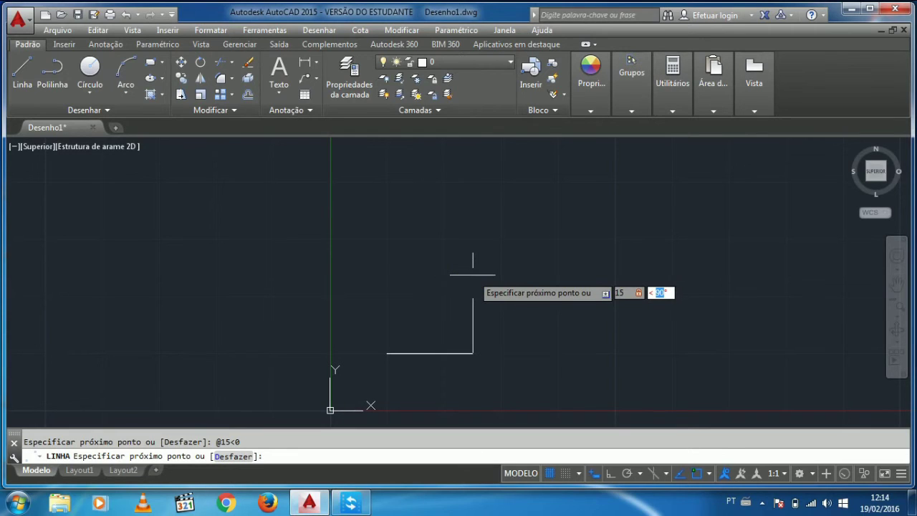
pyautogui.press('Return')
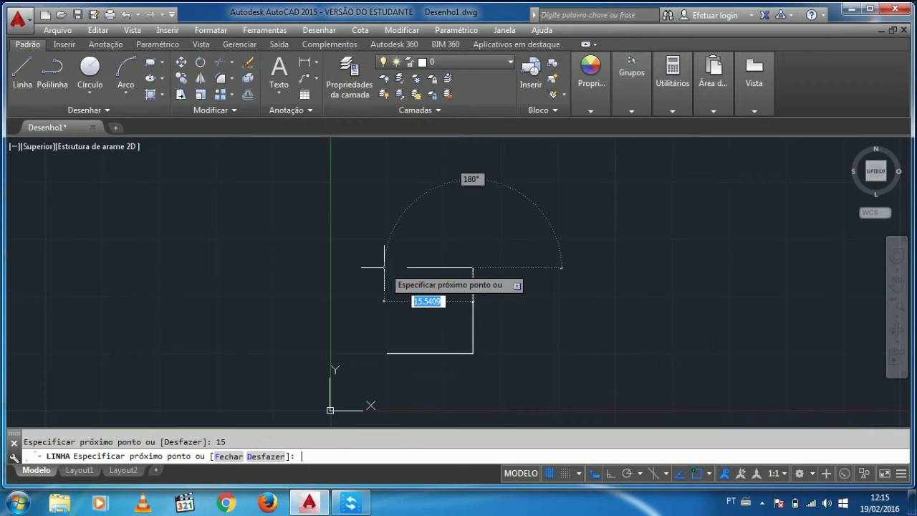
pyautogui.write('5')
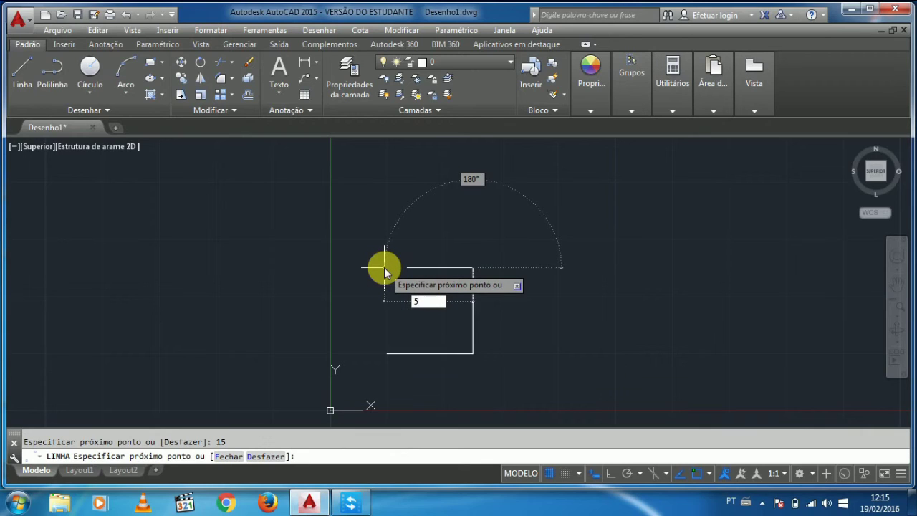
pyautogui.press('BackSpace')
pyautogui.write('15')
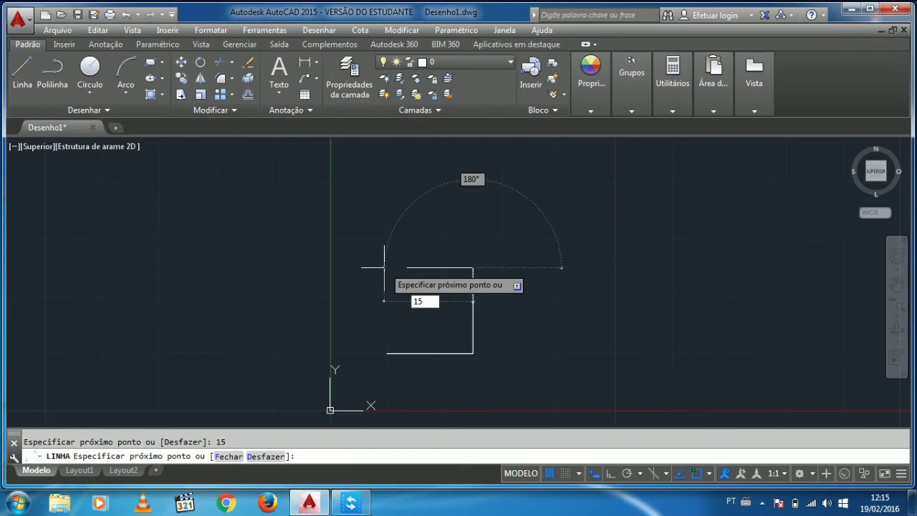
pyautogui.press('Tab')
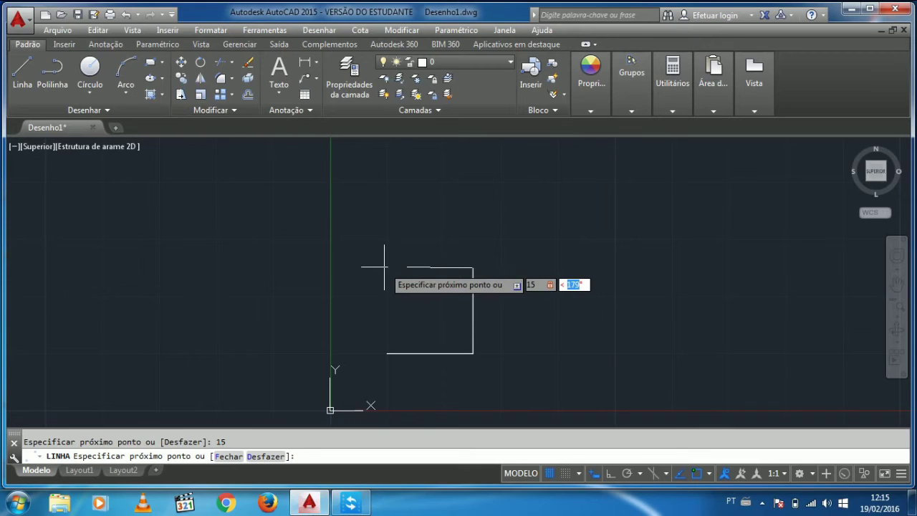
pyautogui.write('180')
pyautogui.press('Return')
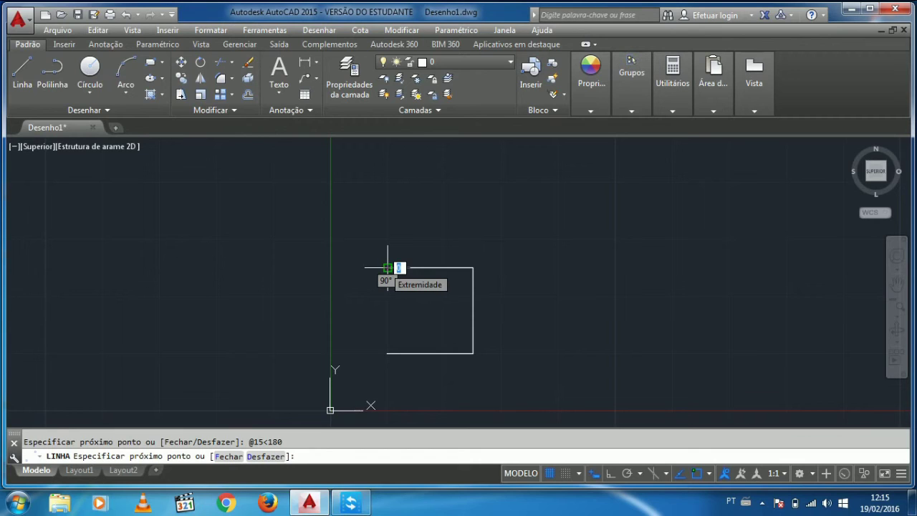
pyautogui.write('f')
pyautogui.press('Return')
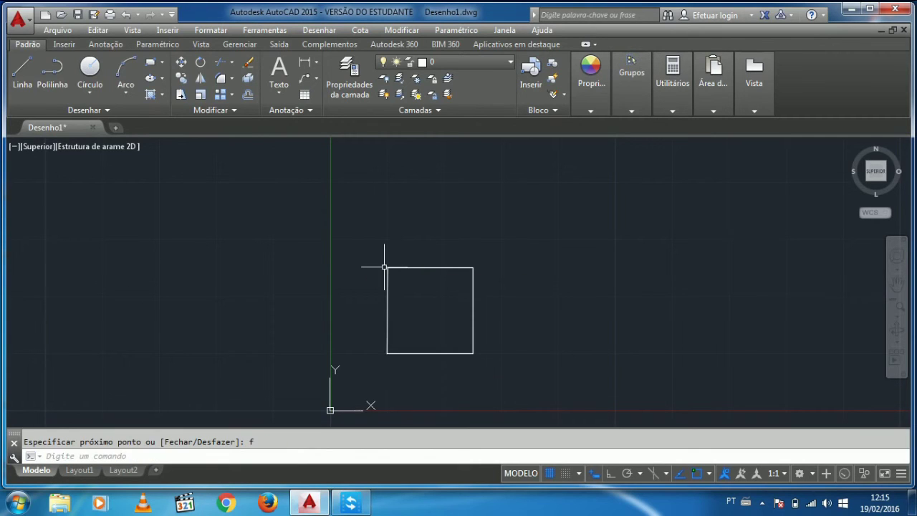